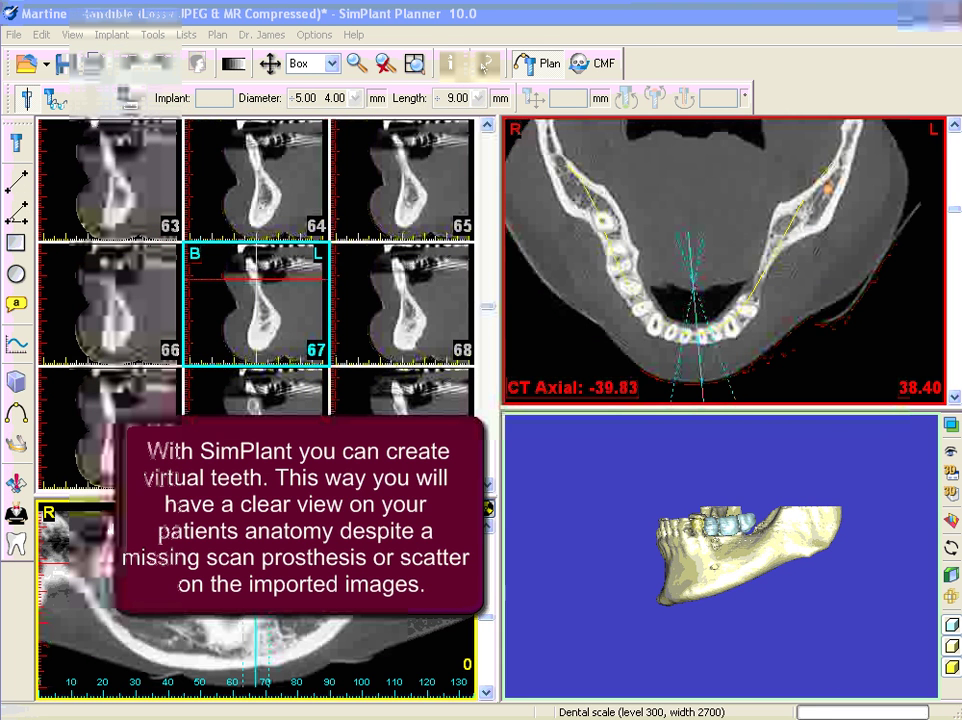
Step: Step the axial view up to slice -35.43 and open the Dr. James assistant menu
{"action": "left_click", "coordinate": [955, 129]}
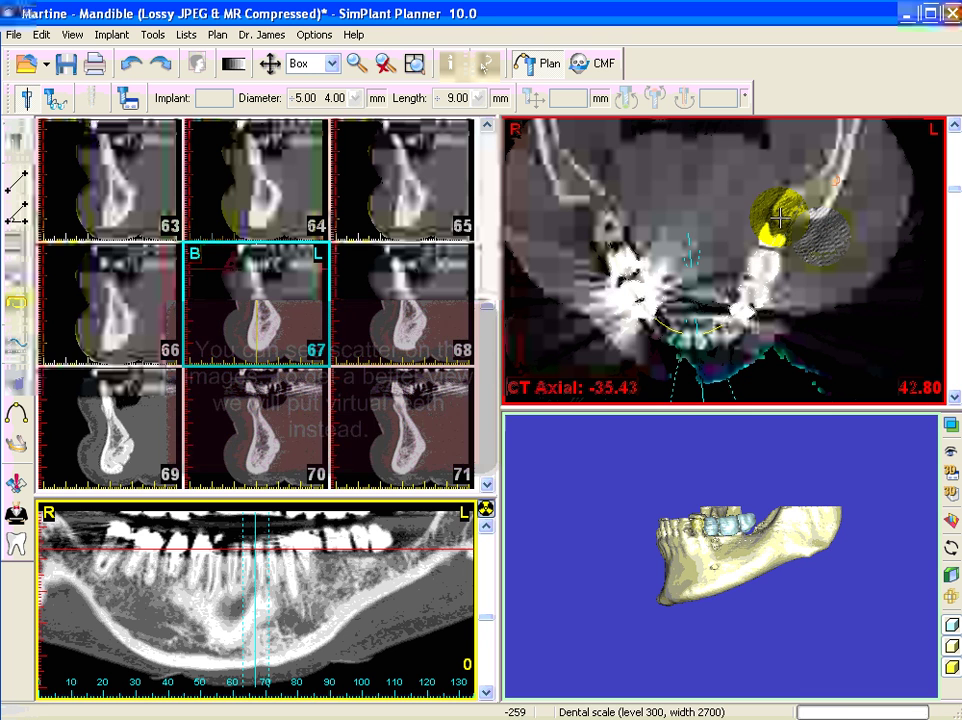
{"action": "left_click", "coordinate": [272, 36]}
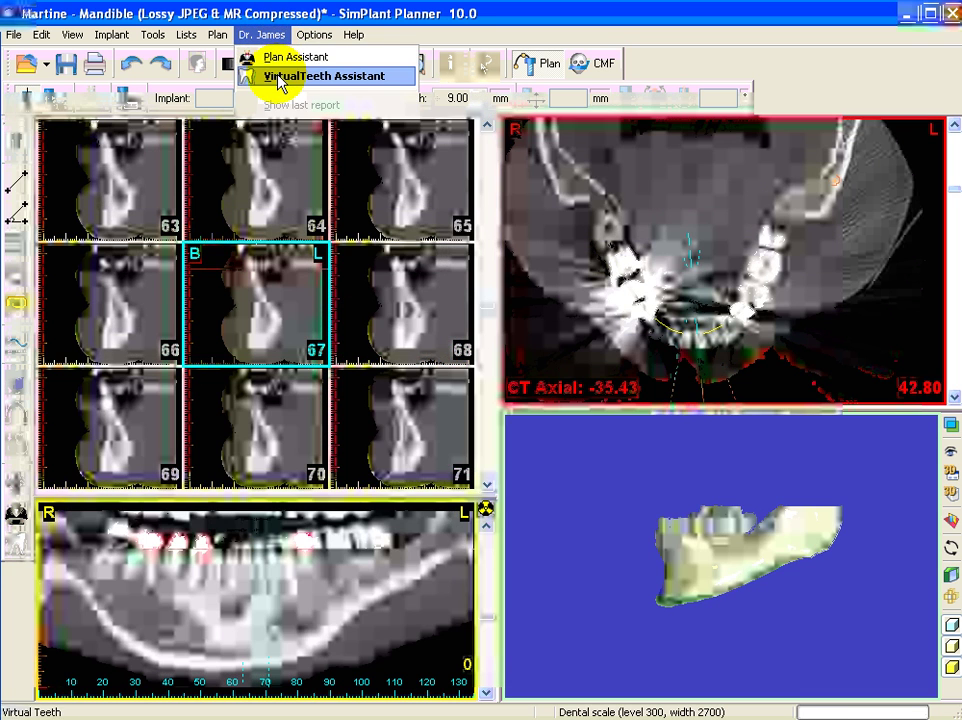
Step: Create Virtual Teeth03 covering lower left teeth 34–36 from the tooth chart
{"action": "left_click", "coordinate": [262, 77]}
{"action": "left_click_drag", "start_coordinate": [539, 281], "coordinate": [550, 258]}
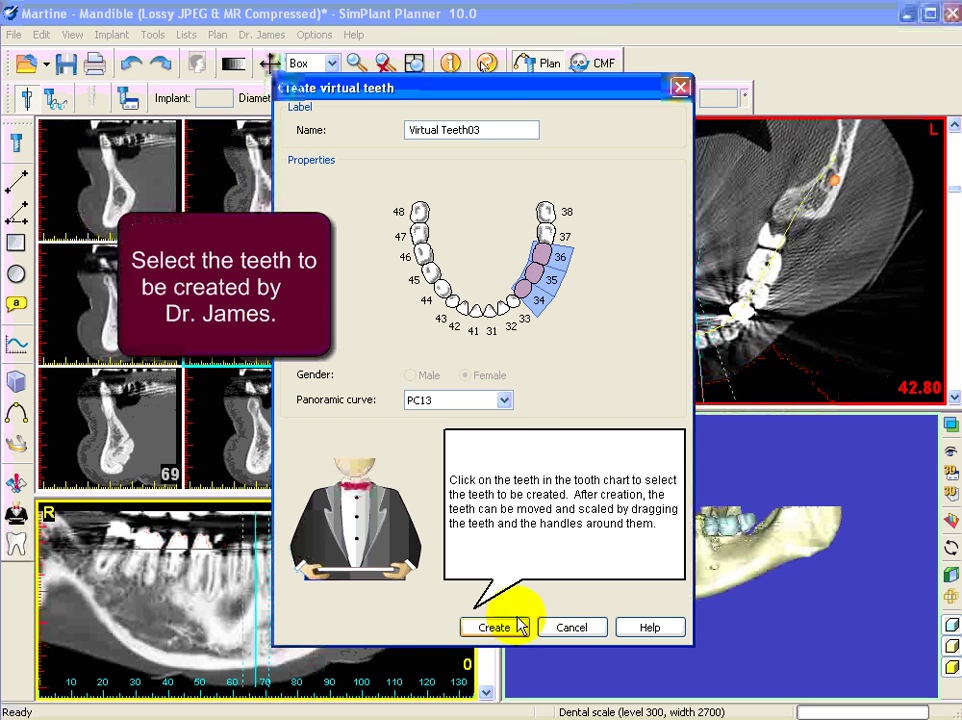
{"action": "left_click", "coordinate": [505, 626]}
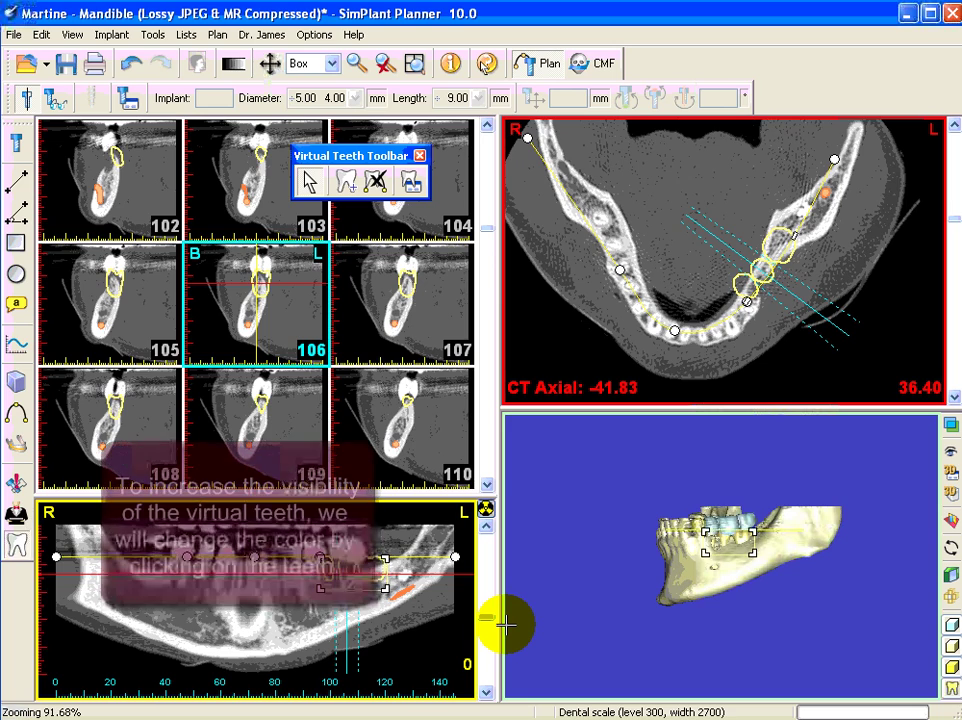
Step: Recolour Virtual Teeth03 from yellow to magenta in its properties
{"action": "double_click", "coordinate": [735, 552]}
{"action": "left_click", "coordinate": [448, 372]}
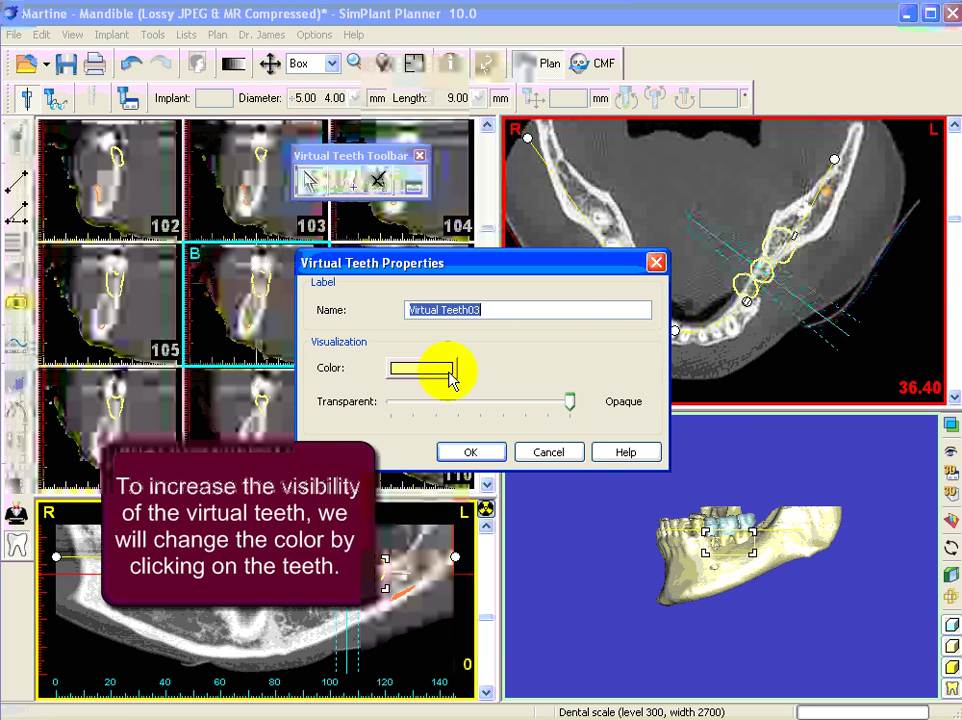
{"action": "left_click", "coordinate": [564, 284]}
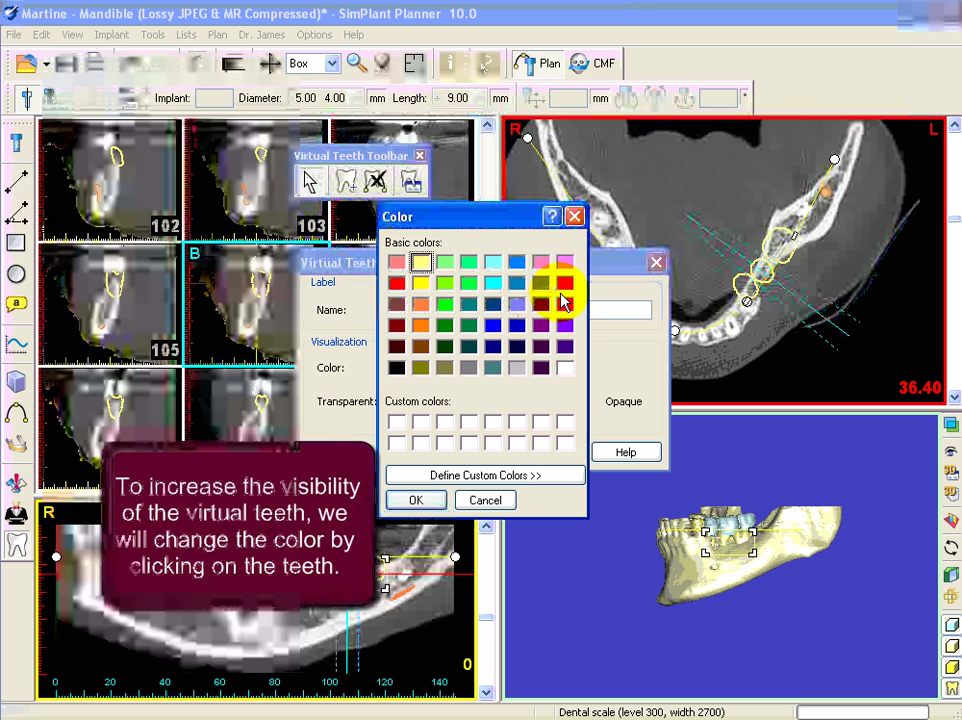
{"action": "left_click", "coordinate": [418, 499]}
{"action": "left_click", "coordinate": [472, 452]}
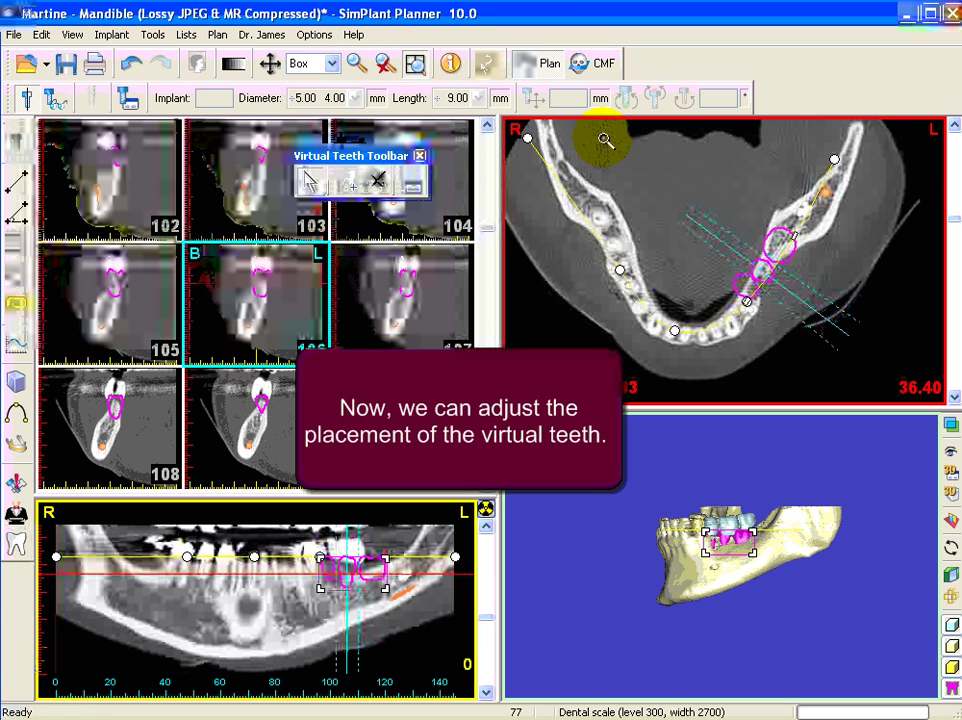
Step: In the full-screen axial view, move the panoramic curve's four control points to follow the jawbone
{"action": "left_click", "coordinate": [756, 162]}
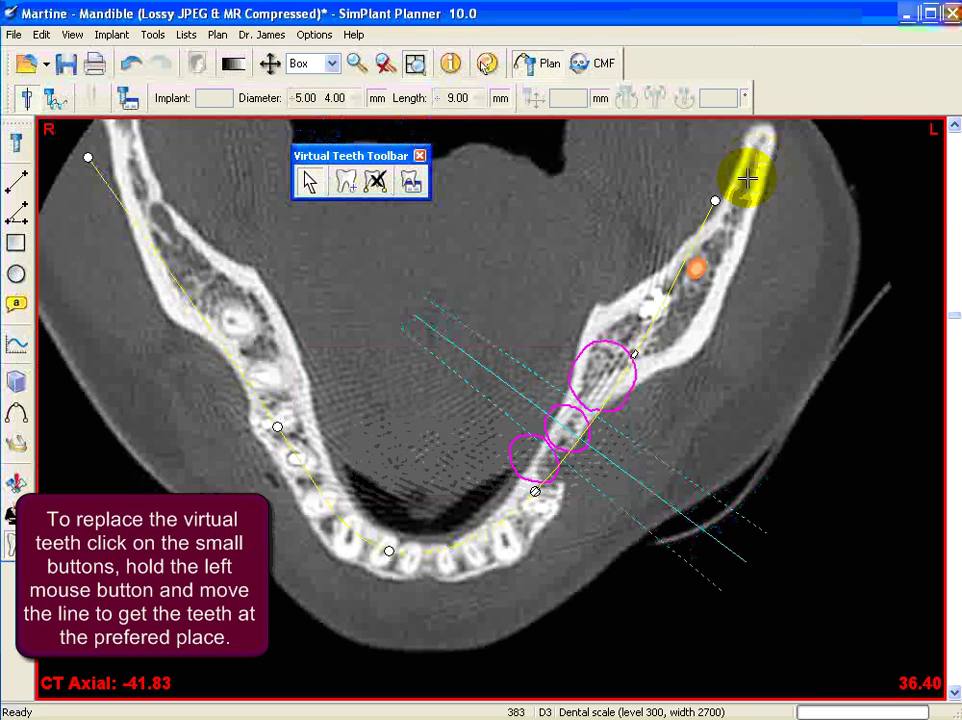
{"action": "left_click_drag", "start_coordinate": [716, 199], "coordinate": [680, 148]}
{"action": "left_click_drag", "start_coordinate": [548, 458], "coordinate": [543, 507]}
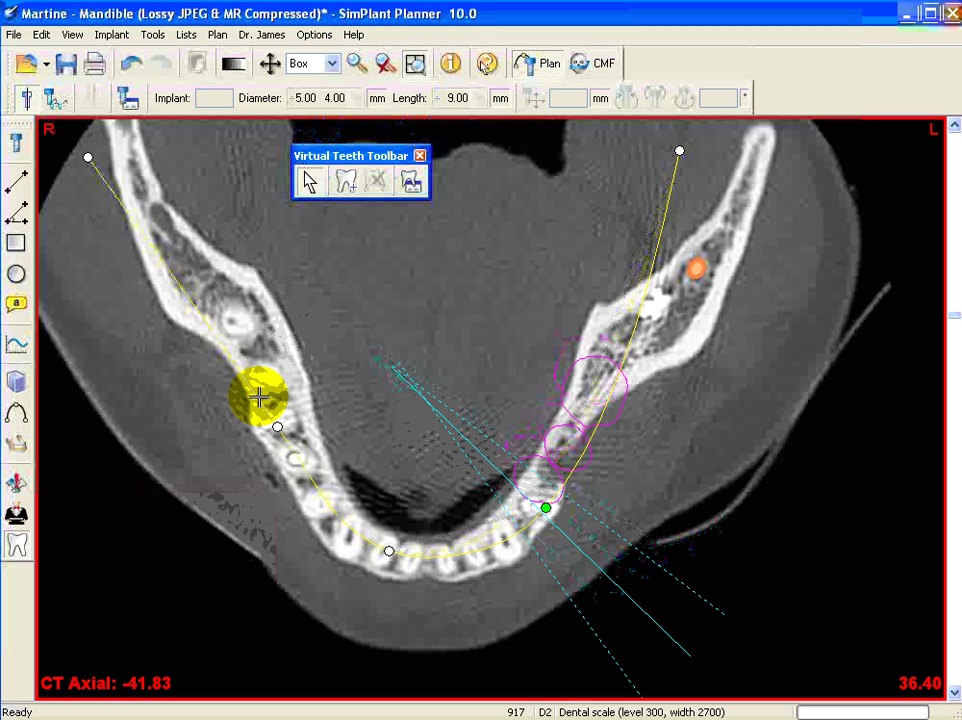
{"action": "left_click_drag", "start_coordinate": [90, 155], "coordinate": [179, 126]}
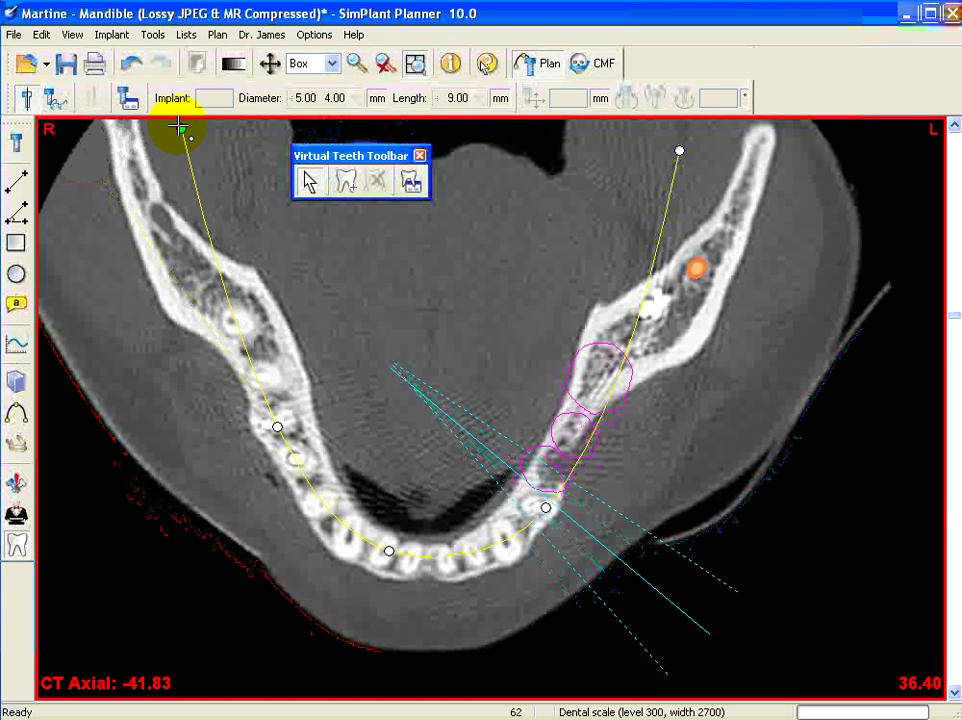
{"action": "left_click_drag", "start_coordinate": [389, 551], "coordinate": [387, 556]}
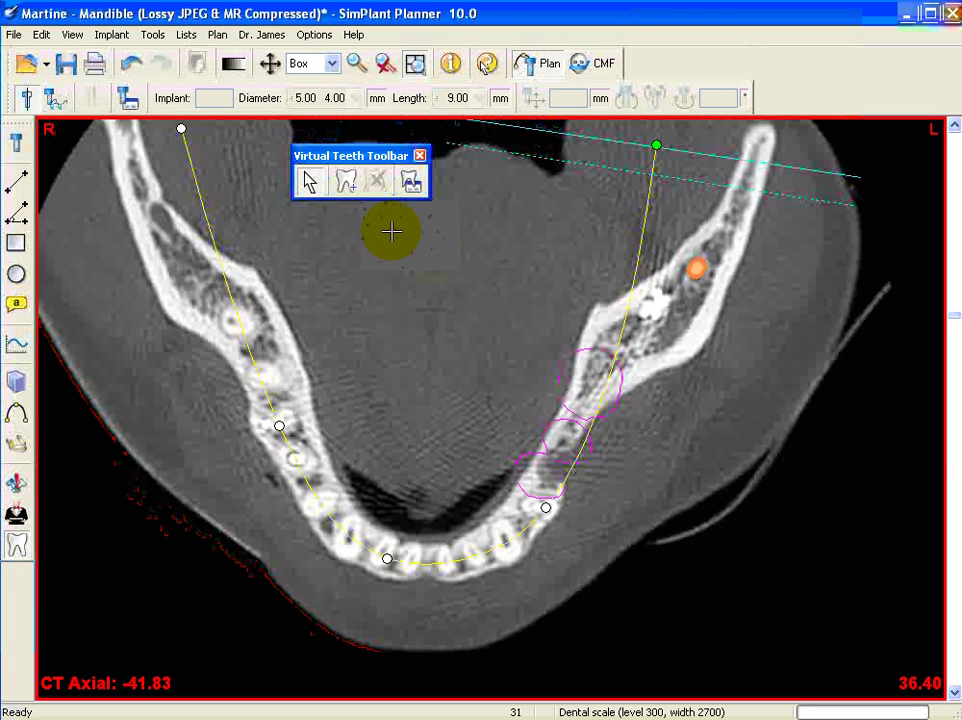
{"action": "left_click", "coordinate": [412, 65]}
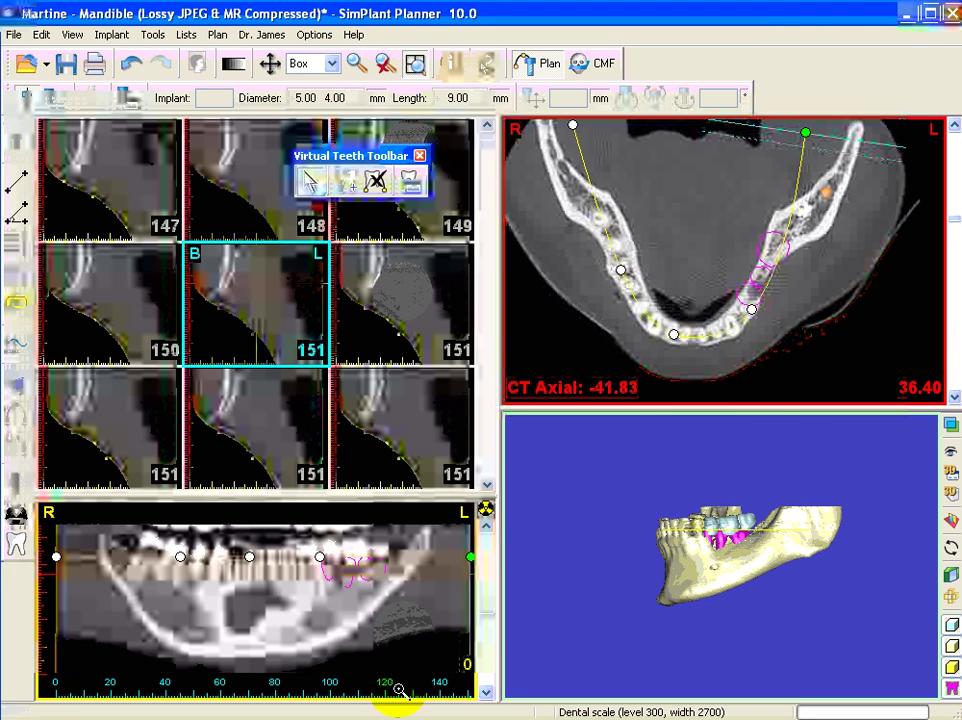
Step: In the full-screen panoramic view, raise the yellow curve's right and left endpoints
{"action": "left_click", "coordinate": [387, 623]}
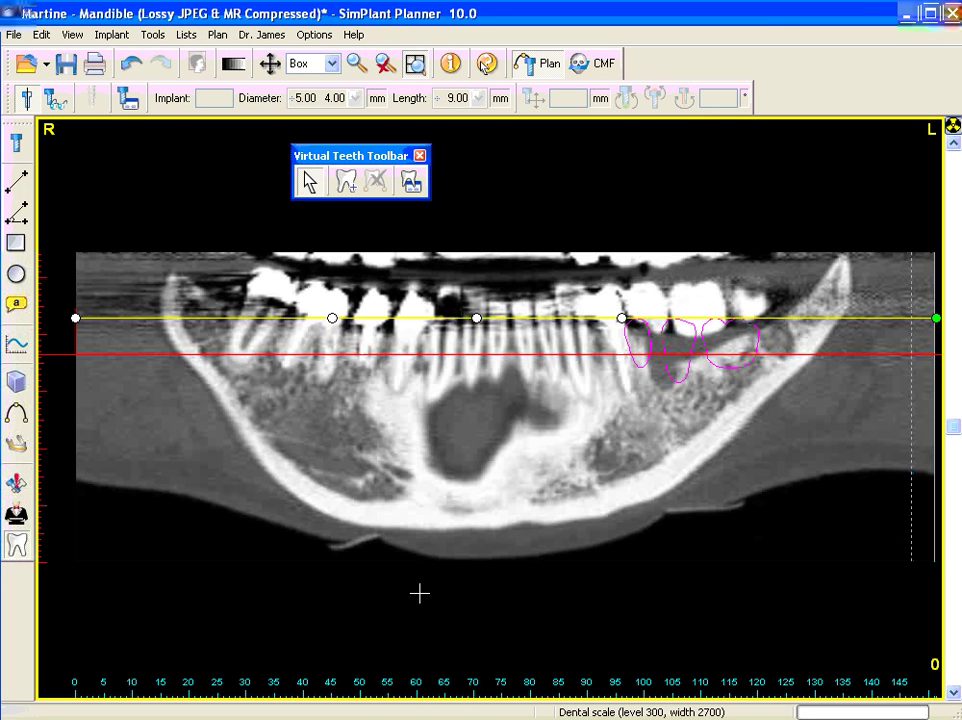
{"action": "left_click", "coordinate": [920, 317]}
{"action": "left_click_drag", "start_coordinate": [935, 317], "coordinate": [918, 255]}
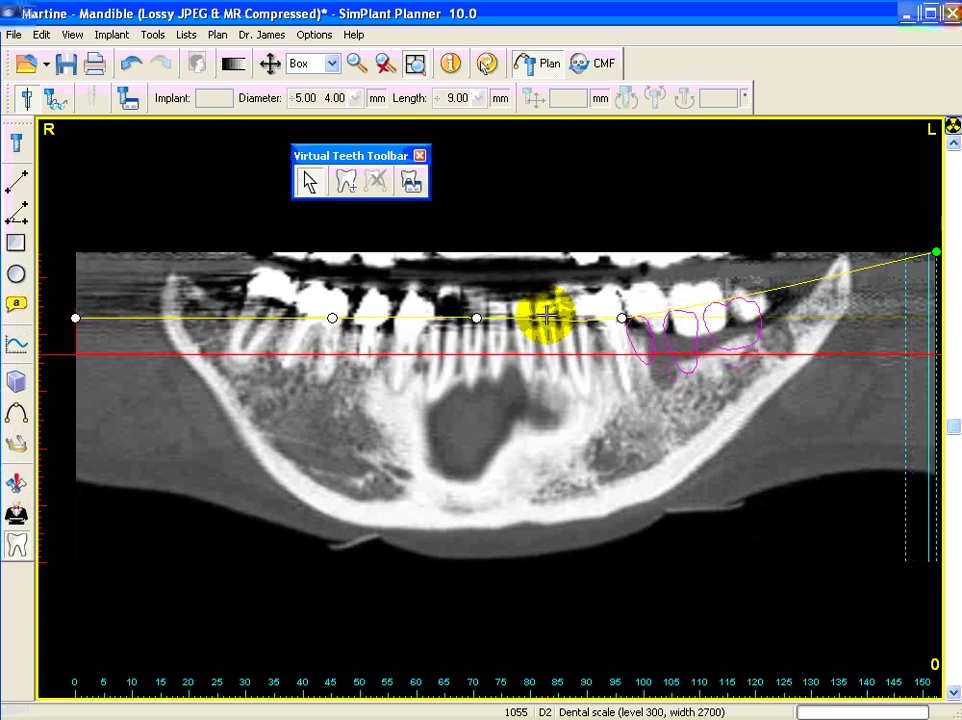
{"action": "left_click", "coordinate": [621, 316]}
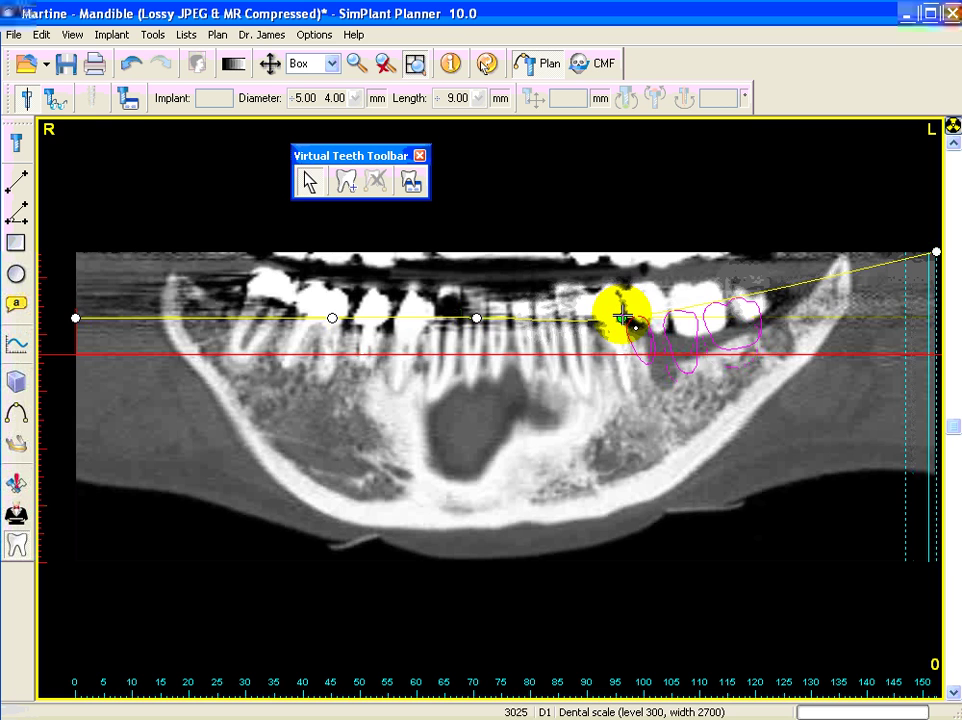
{"action": "left_click", "coordinate": [476, 318]}
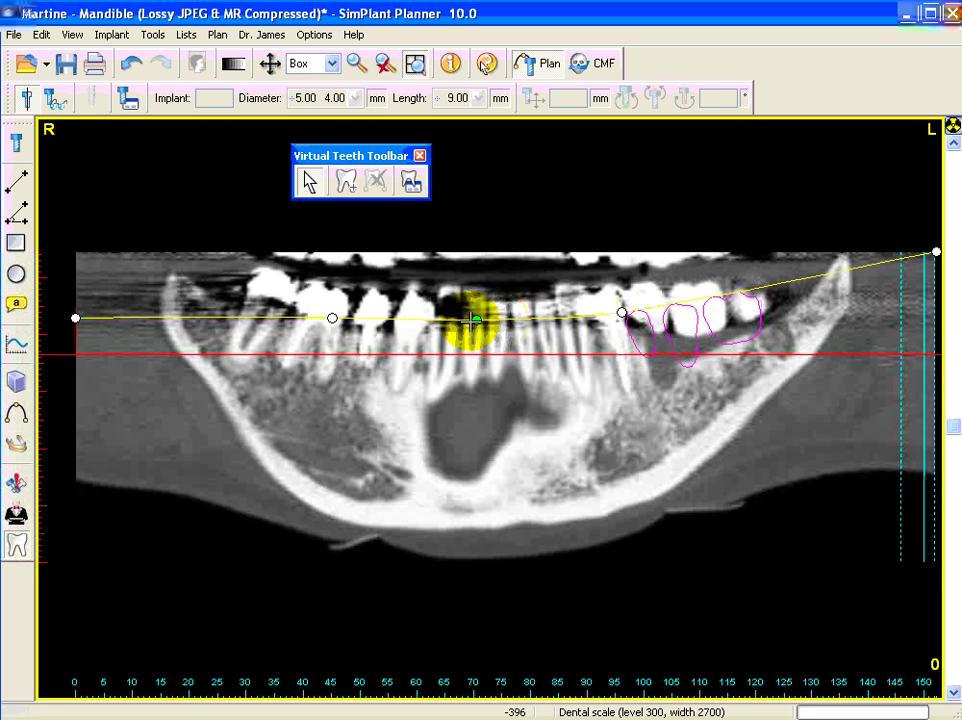
{"action": "left_click", "coordinate": [331, 318]}
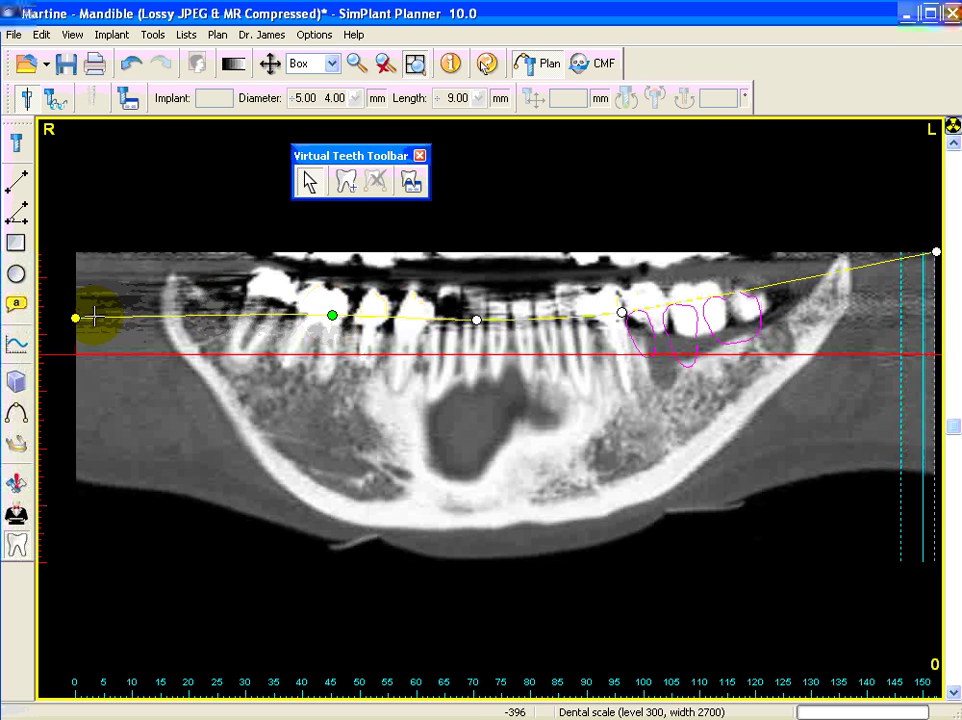
{"action": "left_click_drag", "start_coordinate": [77, 304], "coordinate": [75, 263]}
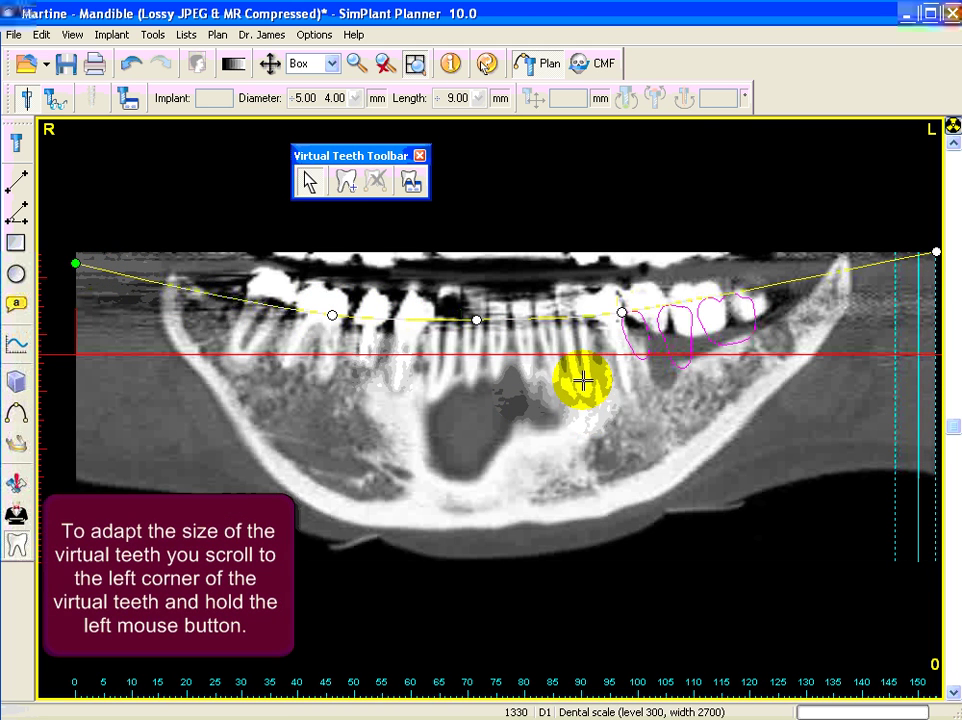
Step: Resize, raise and widen the magenta virtual teeth to fill the lower left molar gap
{"action": "left_click", "coordinate": [690, 330]}
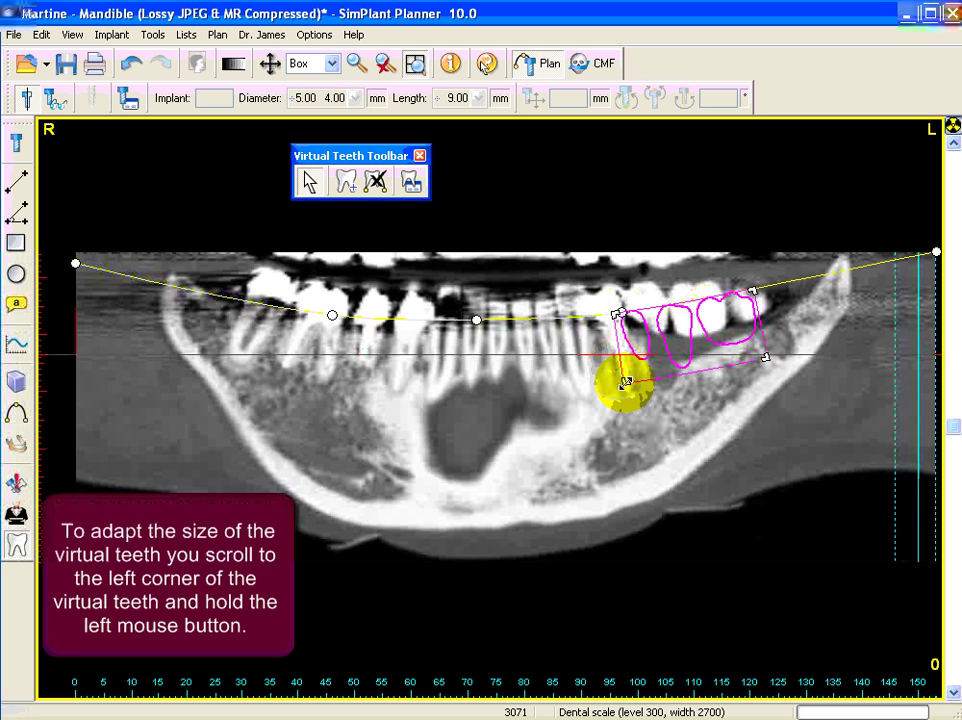
{"action": "mouse_move", "coordinate": [625, 382]}
{"action": "left_mouse_down"}
{"action": "mouse_move", "coordinate": [496, 415]}
{"action": "mouse_move", "coordinate": [636, 368]}
{"action": "mouse_move", "coordinate": [640, 320]}
{"action": "mouse_move", "coordinate": [639, 387]}
{"action": "mouse_move", "coordinate": [517, 378]}
{"action": "mouse_move", "coordinate": [634, 370]}
{"action": "left_mouse_up"}
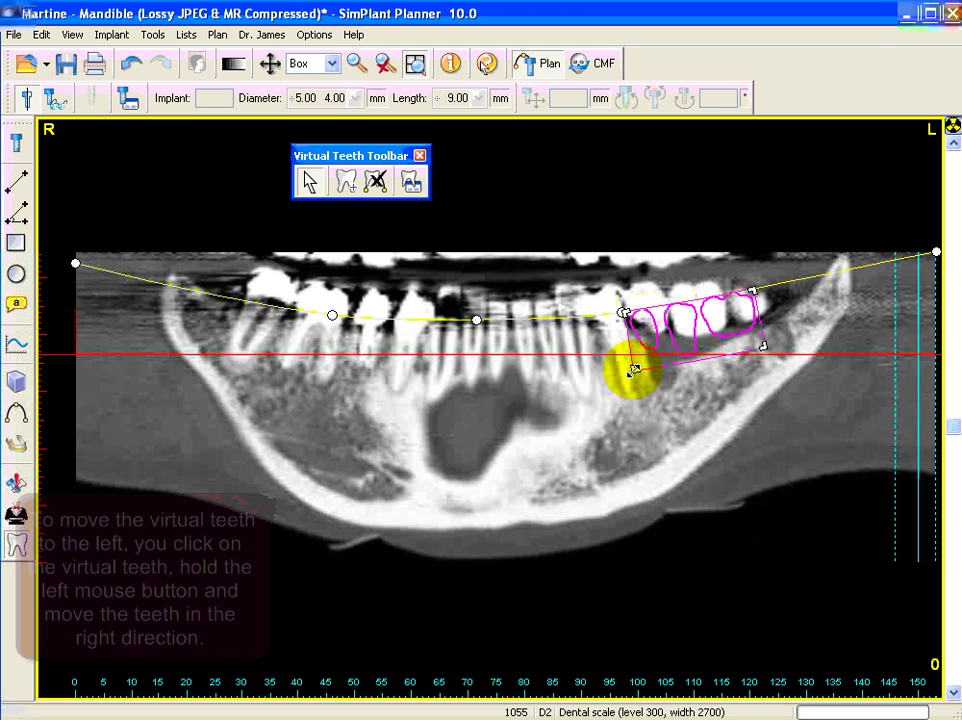
{"action": "left_click_drag", "start_coordinate": [697, 347], "coordinate": [714, 328]}
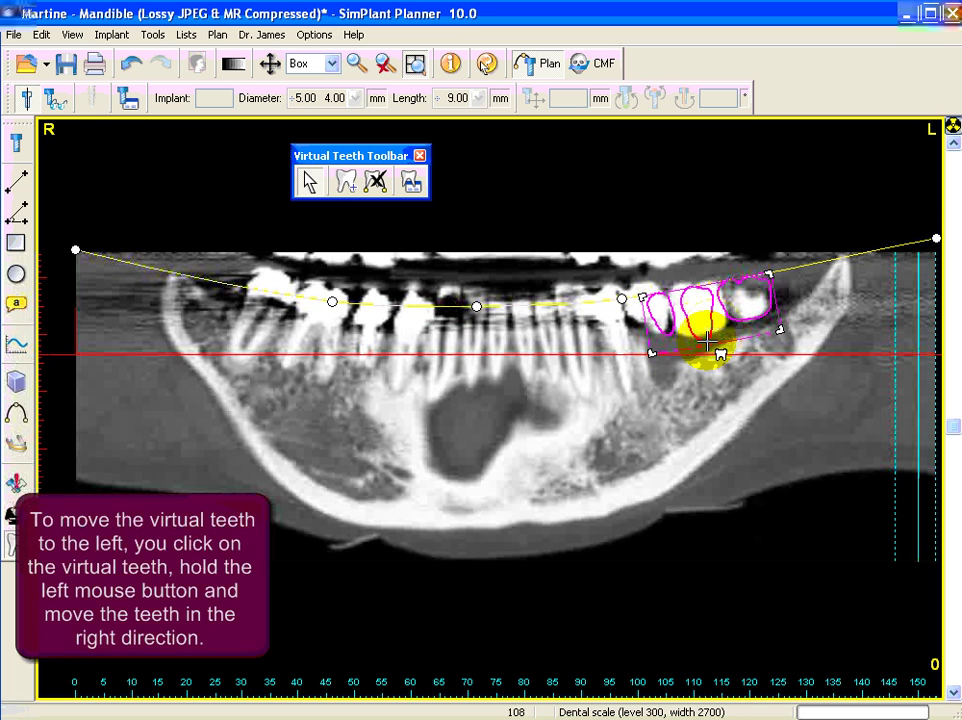
{"action": "left_click_drag", "start_coordinate": [651, 352], "coordinate": [635, 353]}
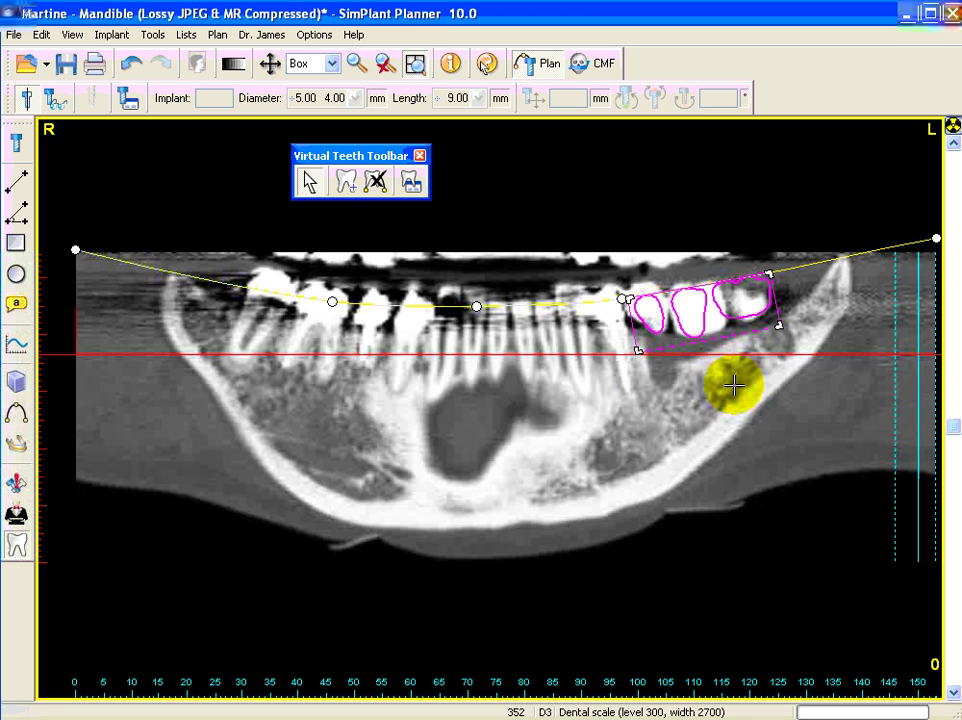
Step: Enlarge the 3D view and hide the light-blue object covering the teeth
{"action": "left_click", "coordinate": [416, 66]}
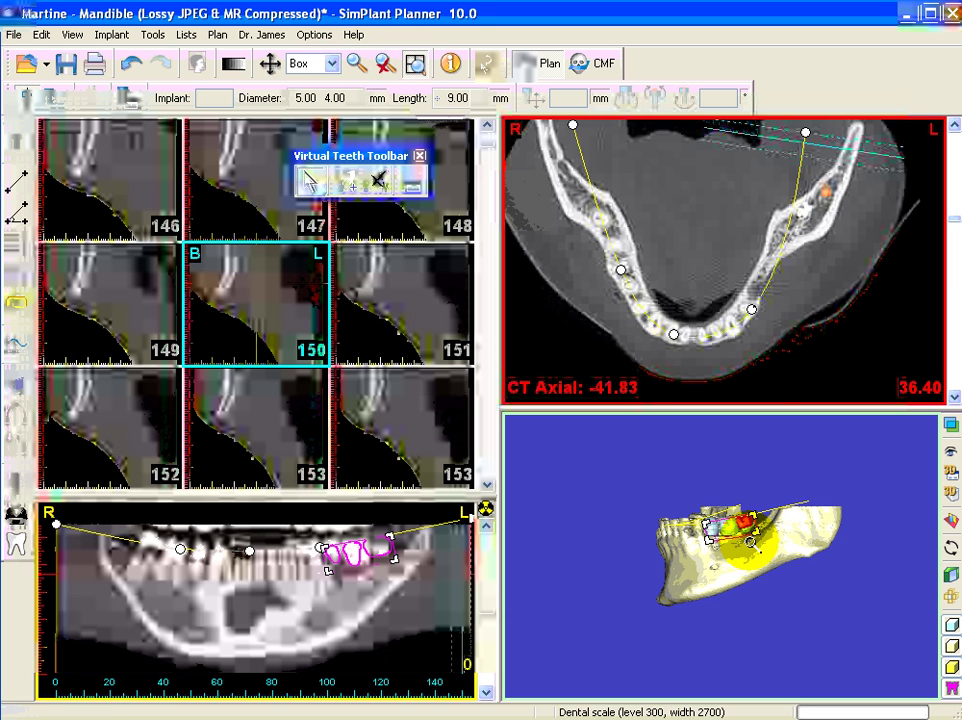
{"action": "double_click", "coordinate": [729, 551]}
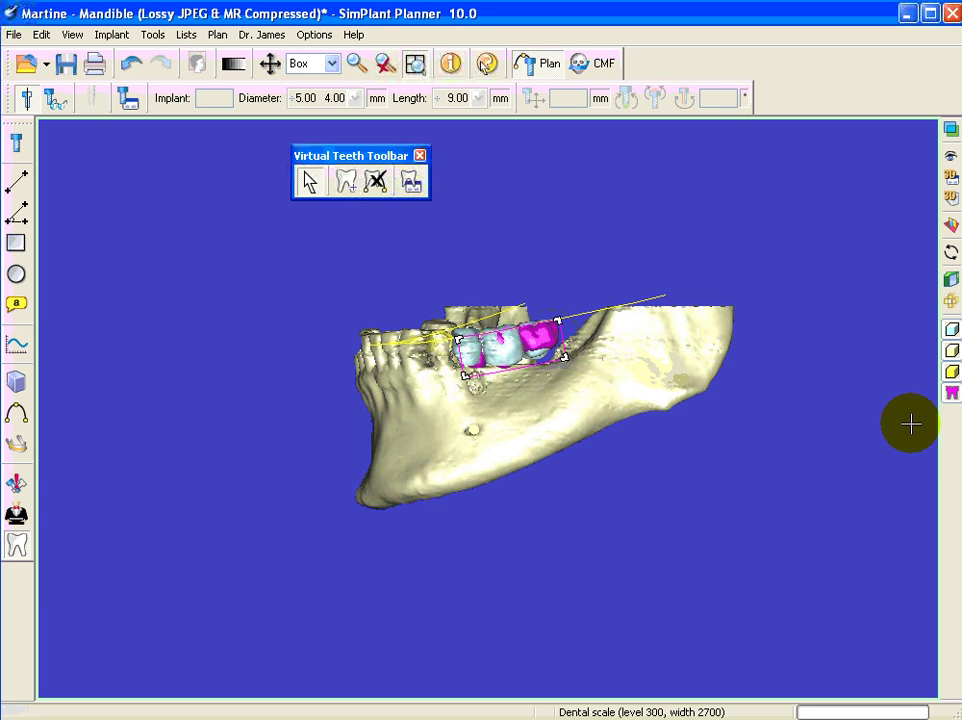
{"action": "left_click", "coordinate": [950, 334]}
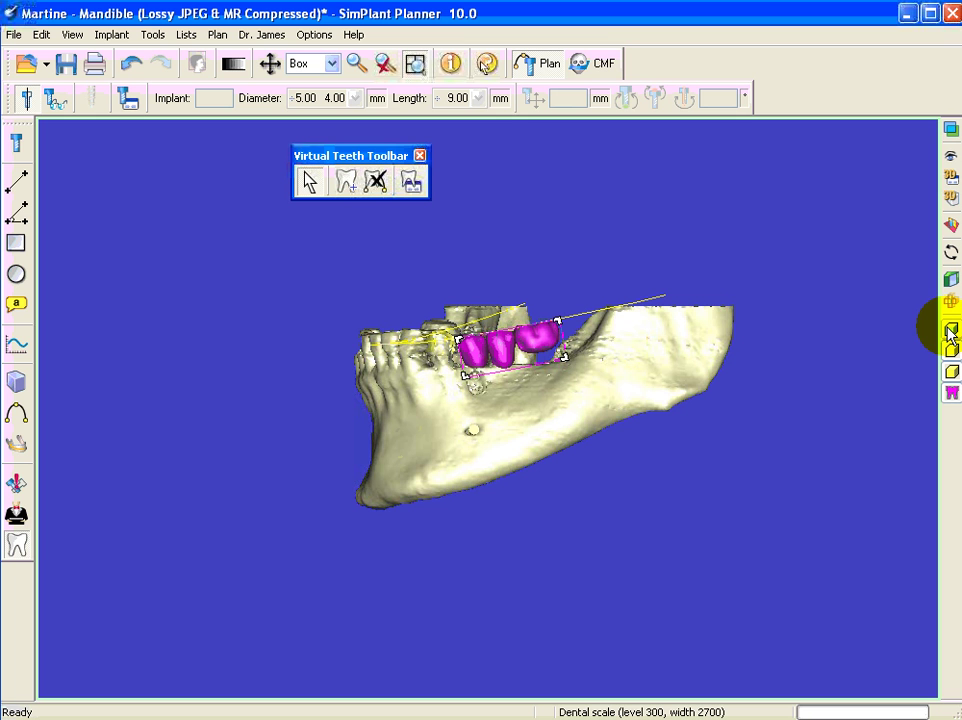
Step: Rotate the mandible to inspect the magenta teeth from the other side
{"action": "left_click", "coordinate": [951, 253]}
{"action": "left_click_drag", "start_coordinate": [710, 345], "coordinate": [537, 410]}
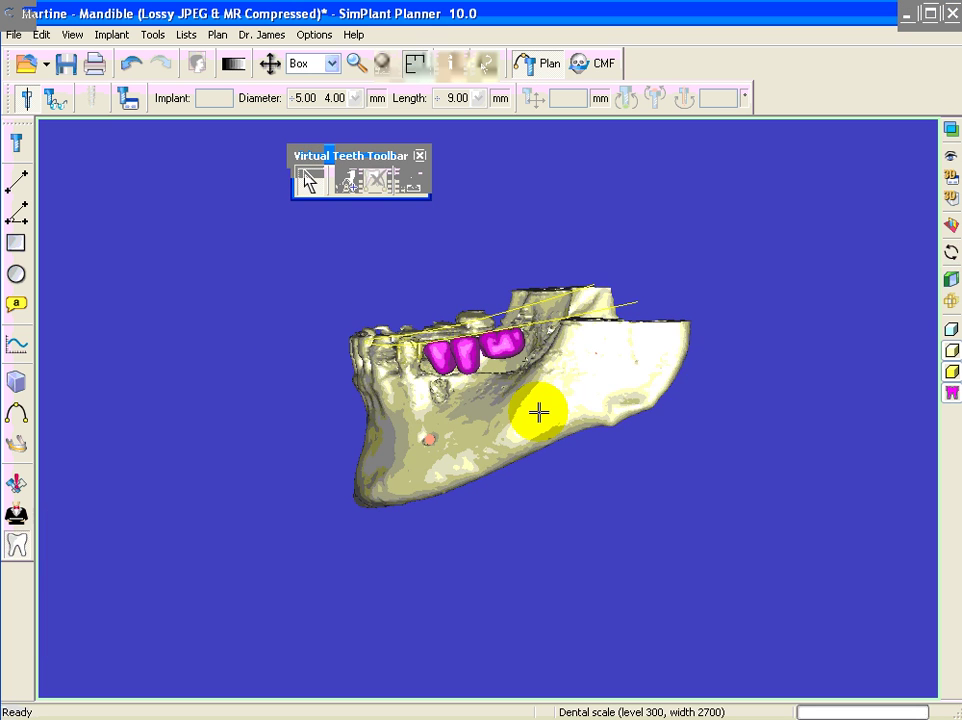
{"action": "left_click", "coordinate": [414, 64]}
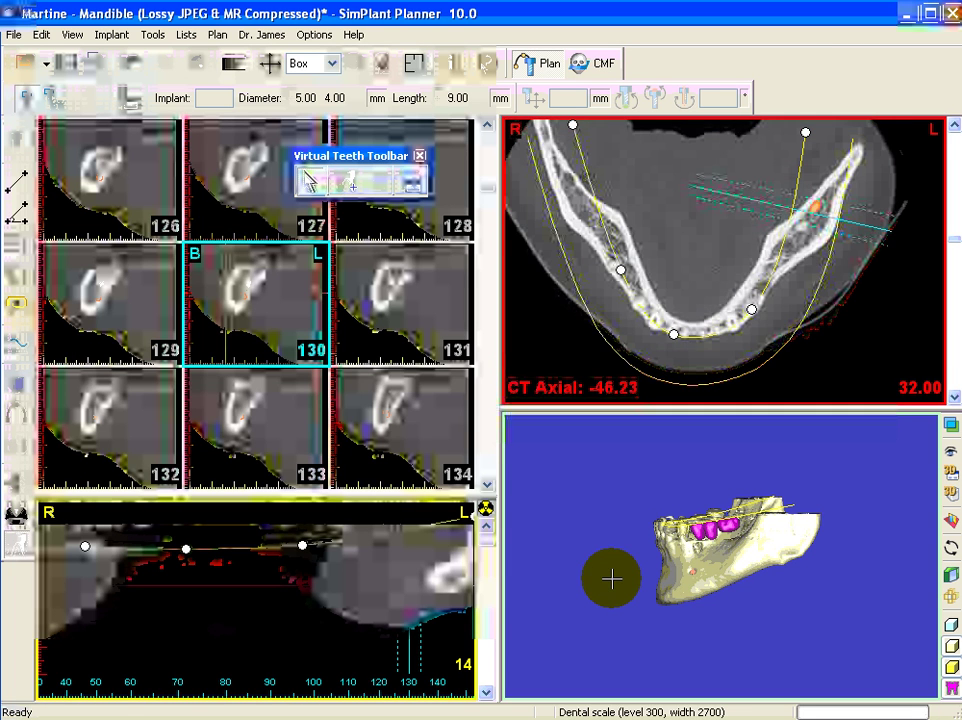
{"action": "left_click", "coordinate": [414, 63]}
Step: Delete the magenta virtual teeth in the full-screen 3D view, then undo to restore them
{"action": "left_click", "coordinate": [610, 502]}
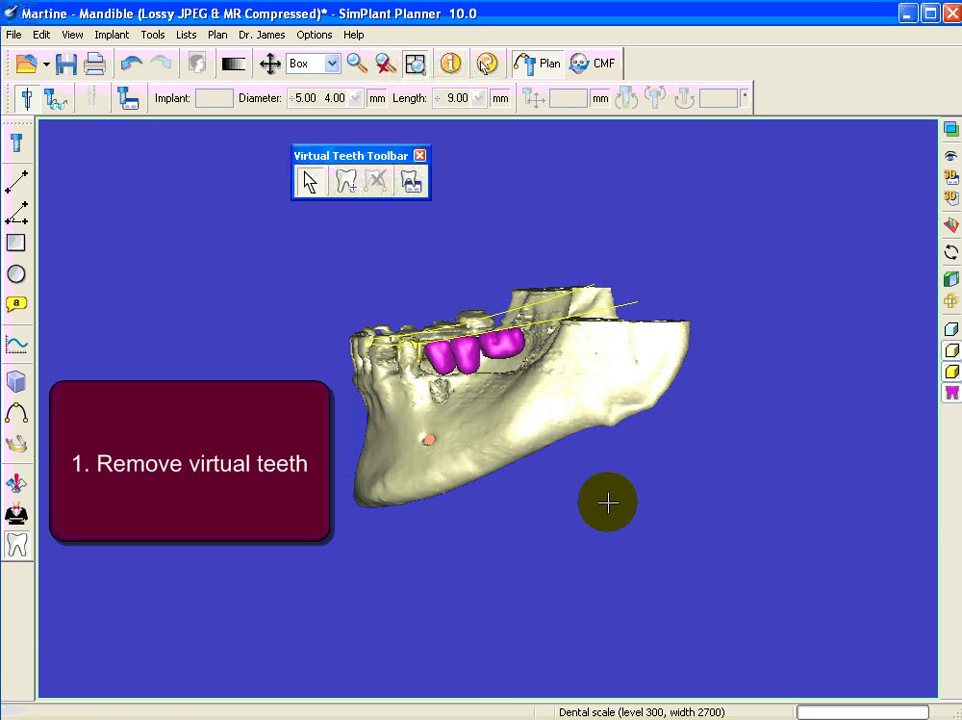
{"action": "left_click", "coordinate": [465, 352]}
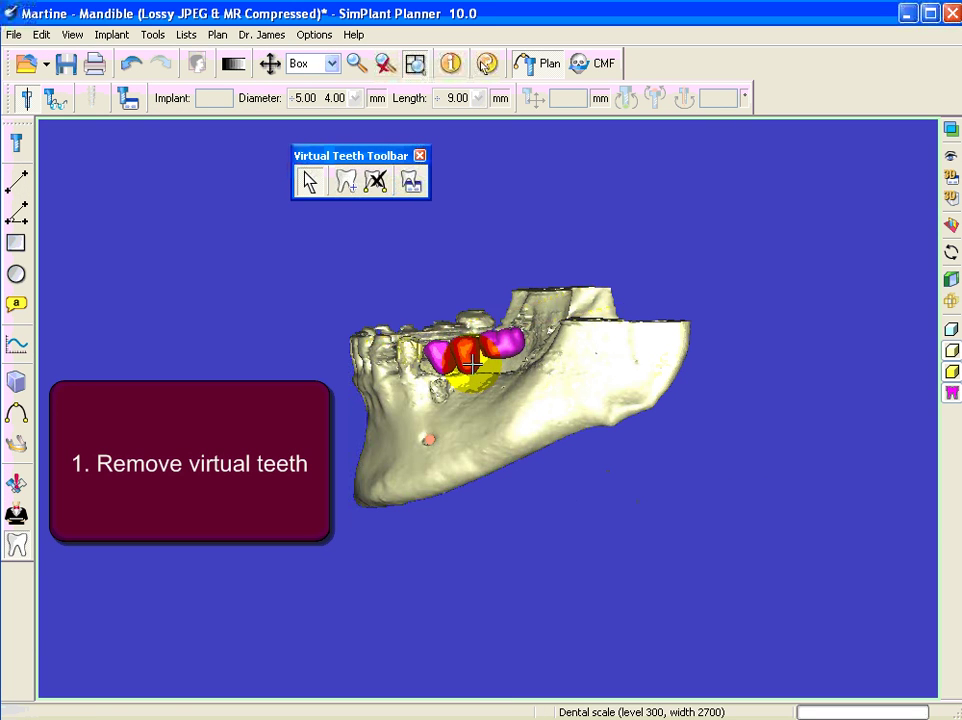
{"action": "left_click", "coordinate": [373, 182]}
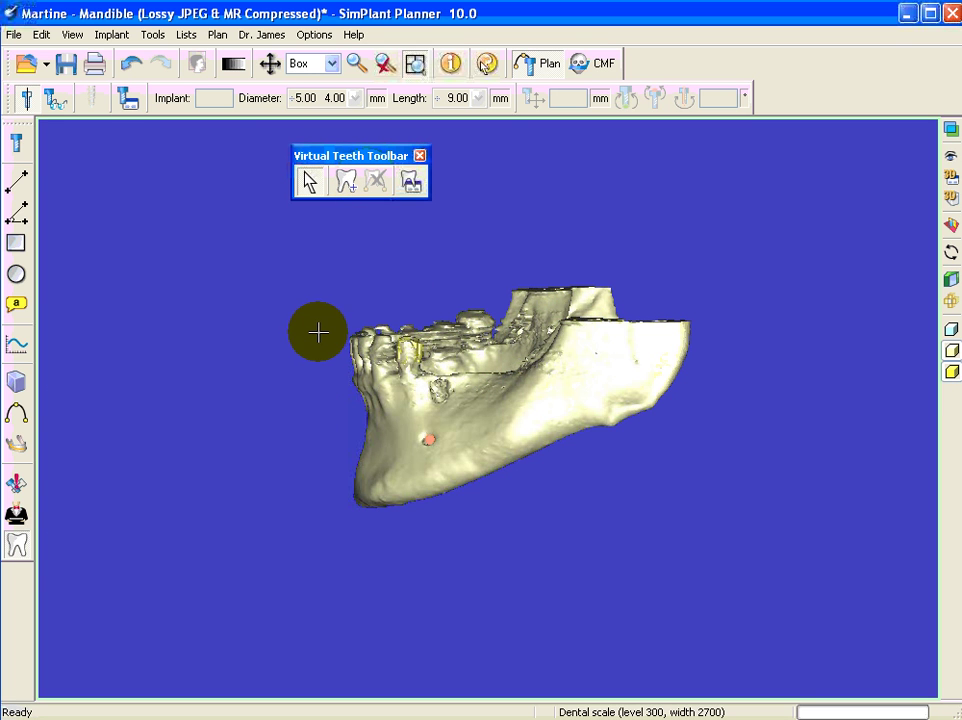
{"action": "left_click", "coordinate": [132, 63]}
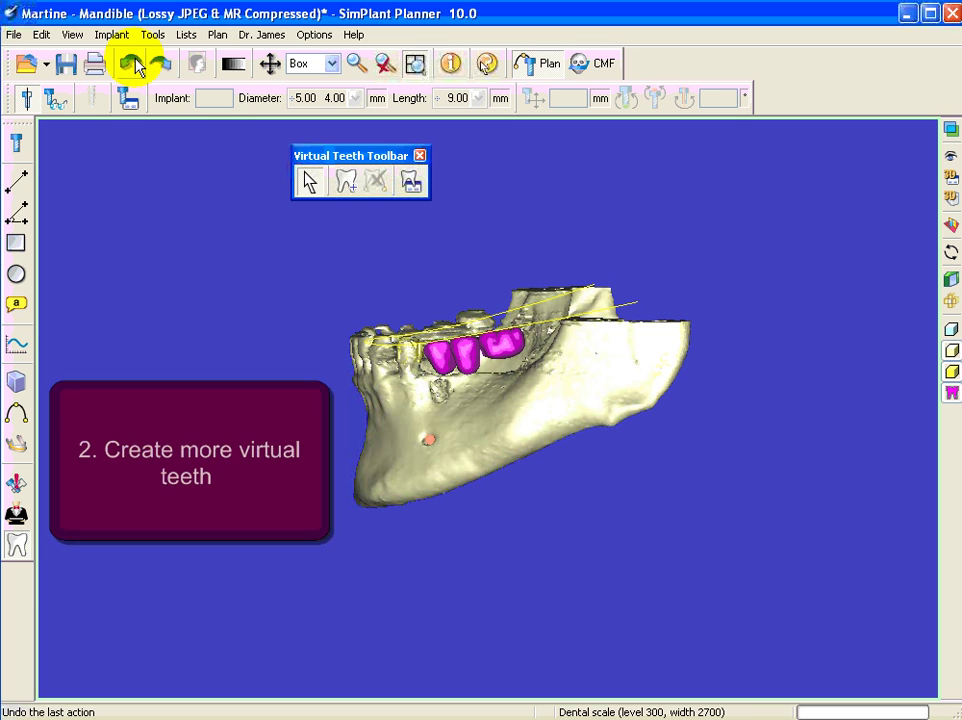
{"action": "left_click", "coordinate": [346, 186]}
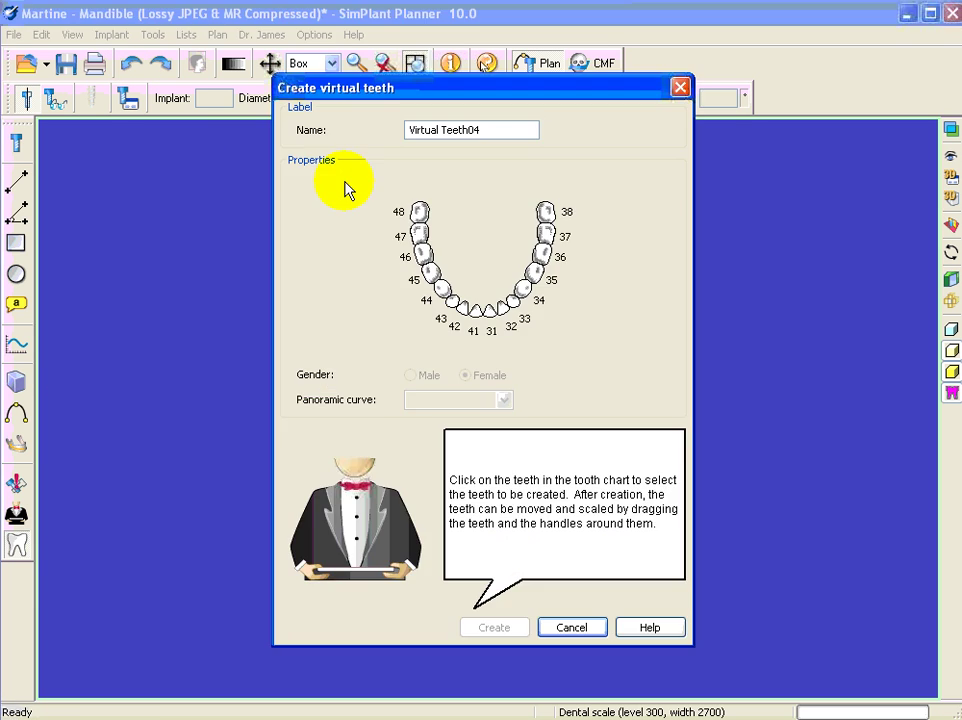
{"action": "left_click", "coordinate": [425, 260]}
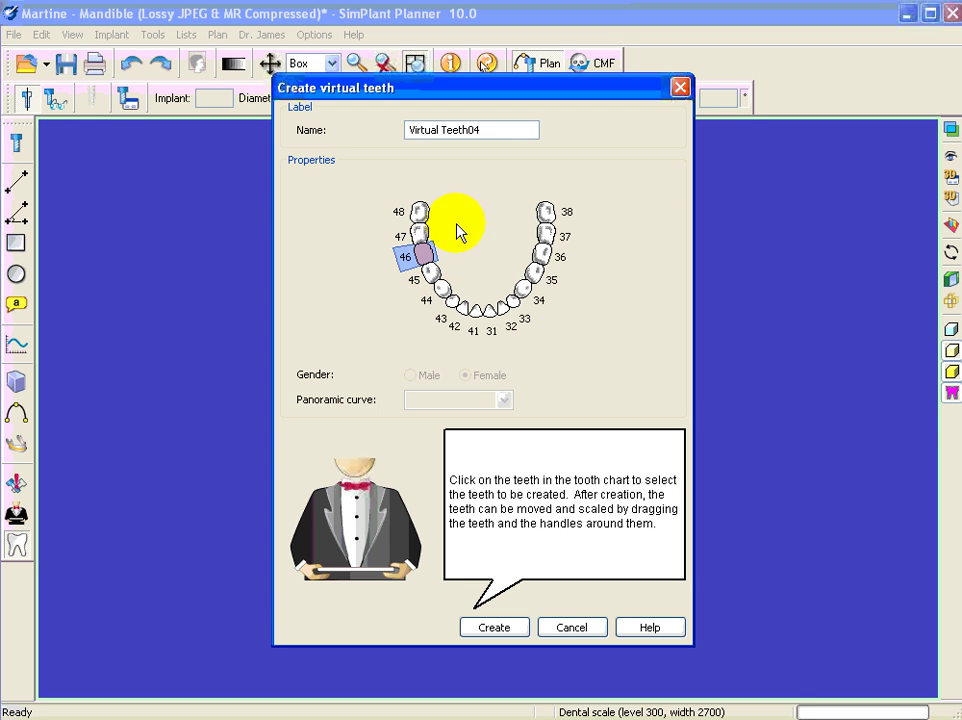
{"action": "left_click", "coordinate": [572, 628]}
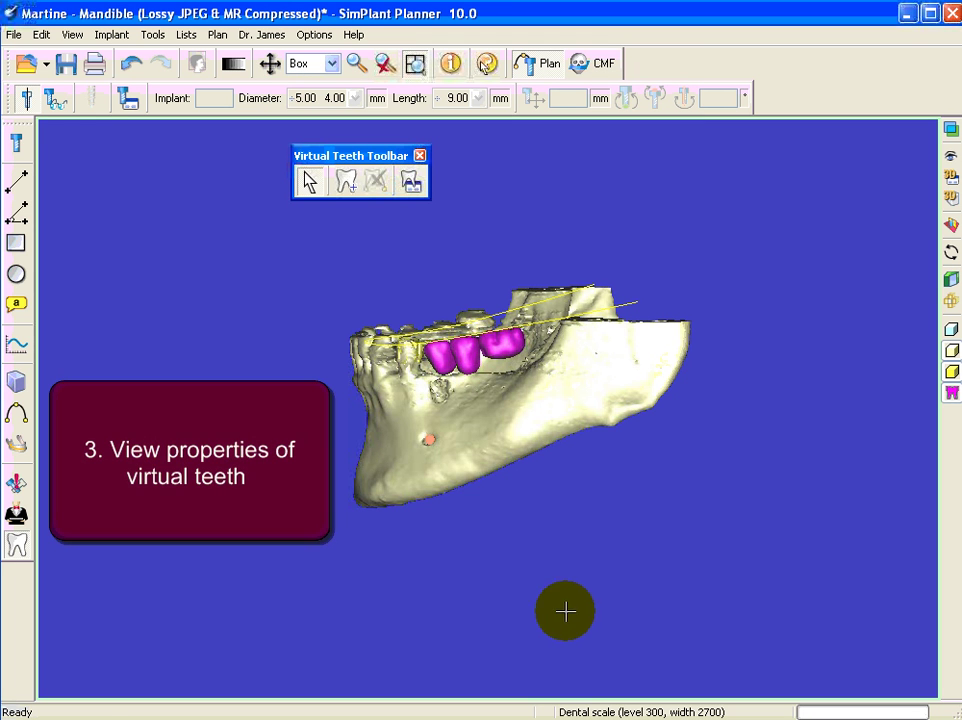
{"action": "left_click", "coordinate": [412, 184]}
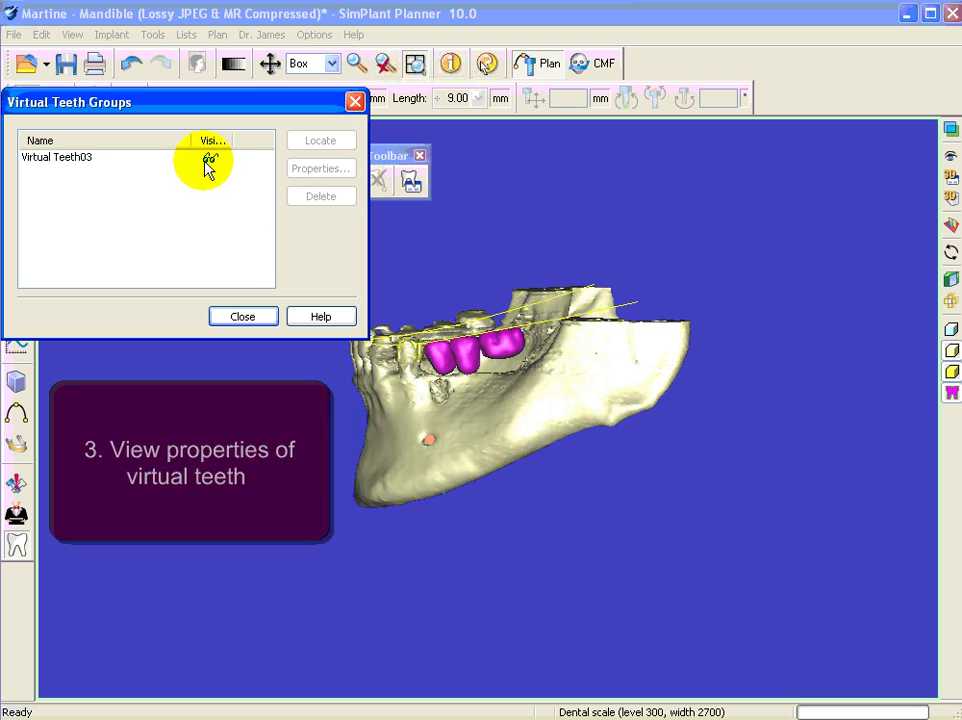
{"action": "left_click", "coordinate": [64, 157]}
{"action": "left_click", "coordinate": [338, 143]}
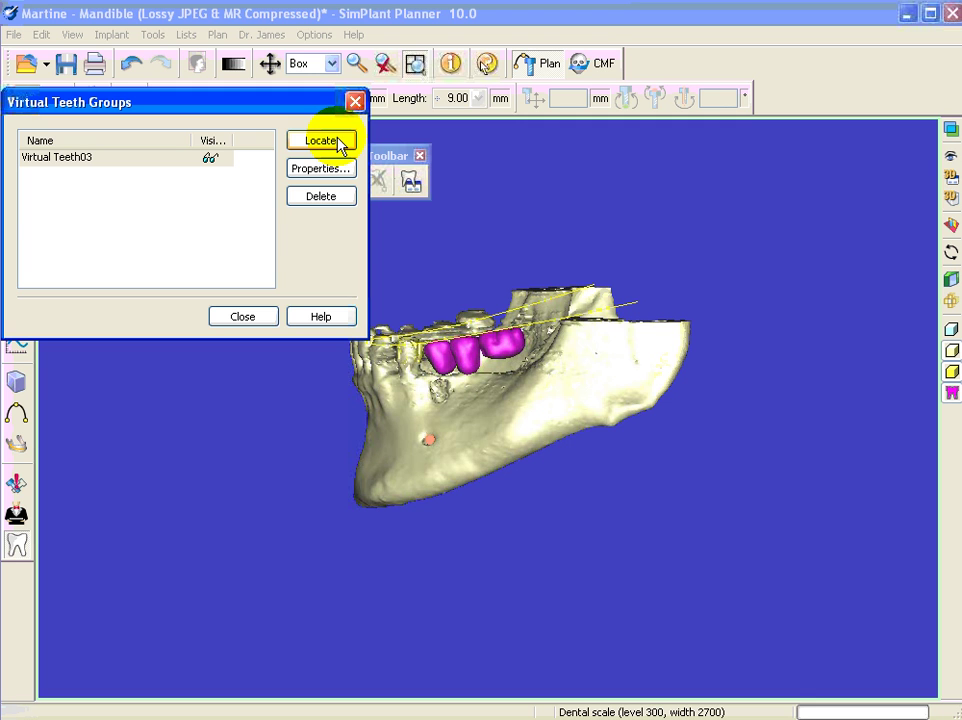
{"action": "left_click", "coordinate": [333, 170]}
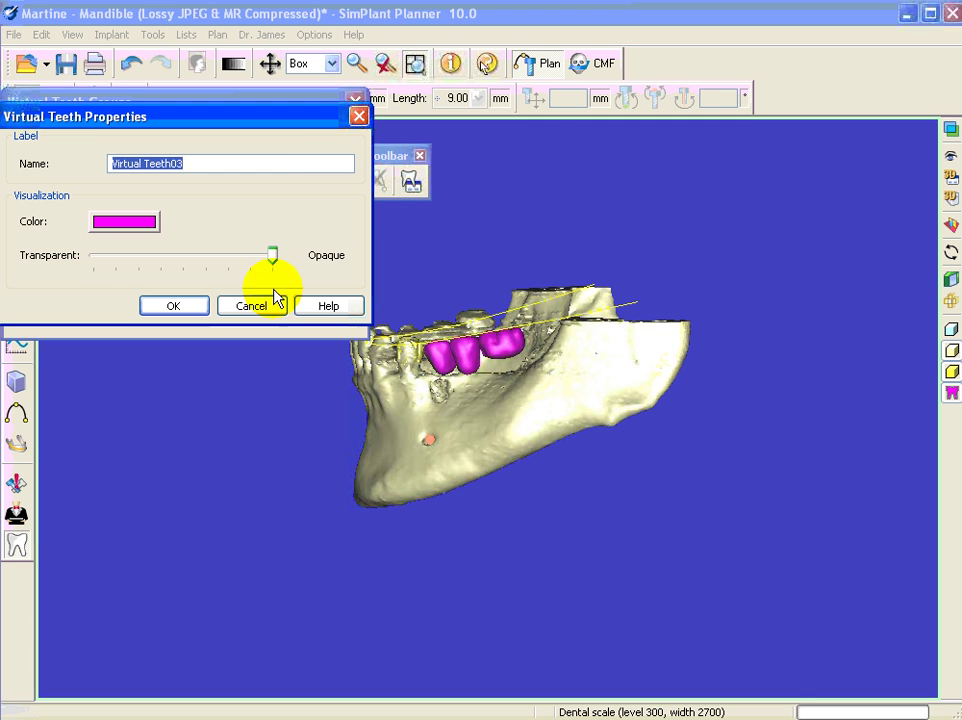
{"action": "left_click", "coordinate": [270, 305]}
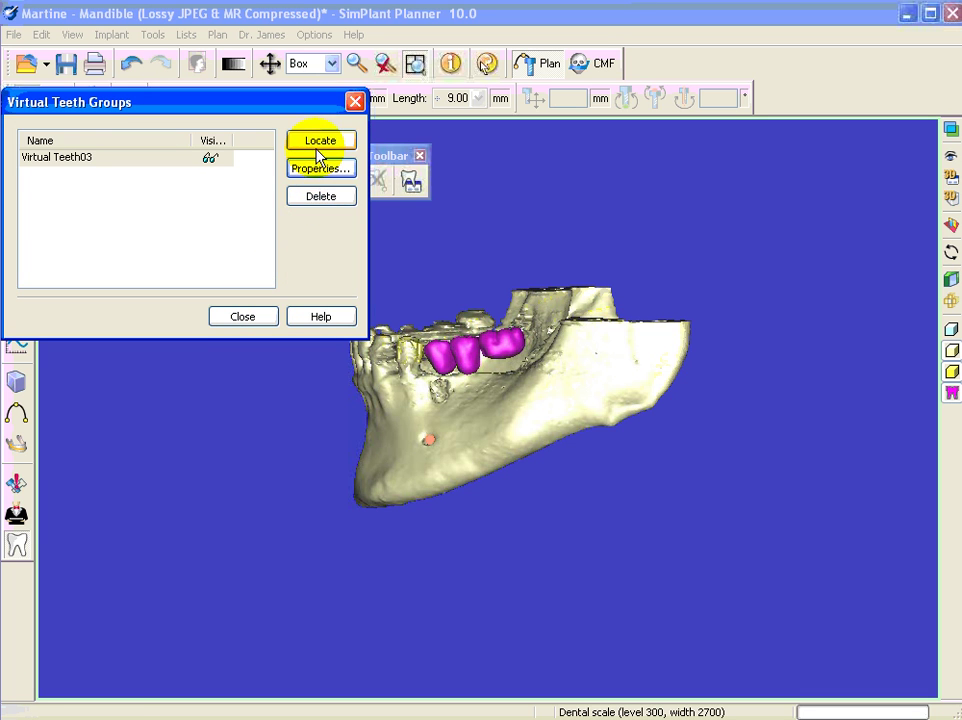
{"action": "left_click", "coordinate": [353, 102]}
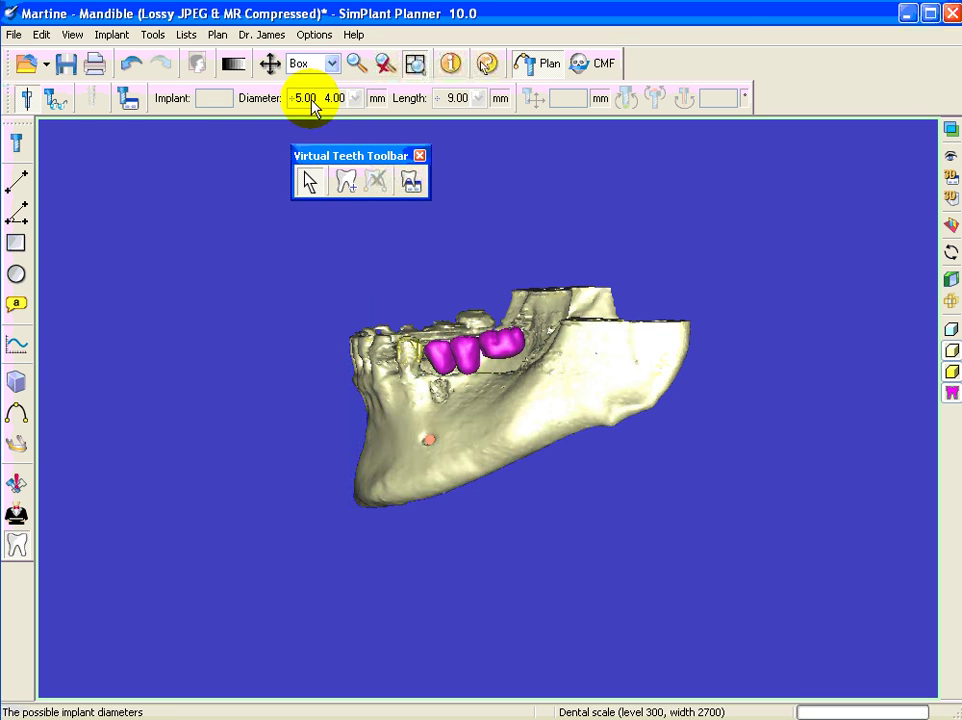
Step: Switch back to the cross-section, axial, panoramic and 3D four-pane layout
{"action": "left_click", "coordinate": [414, 64]}
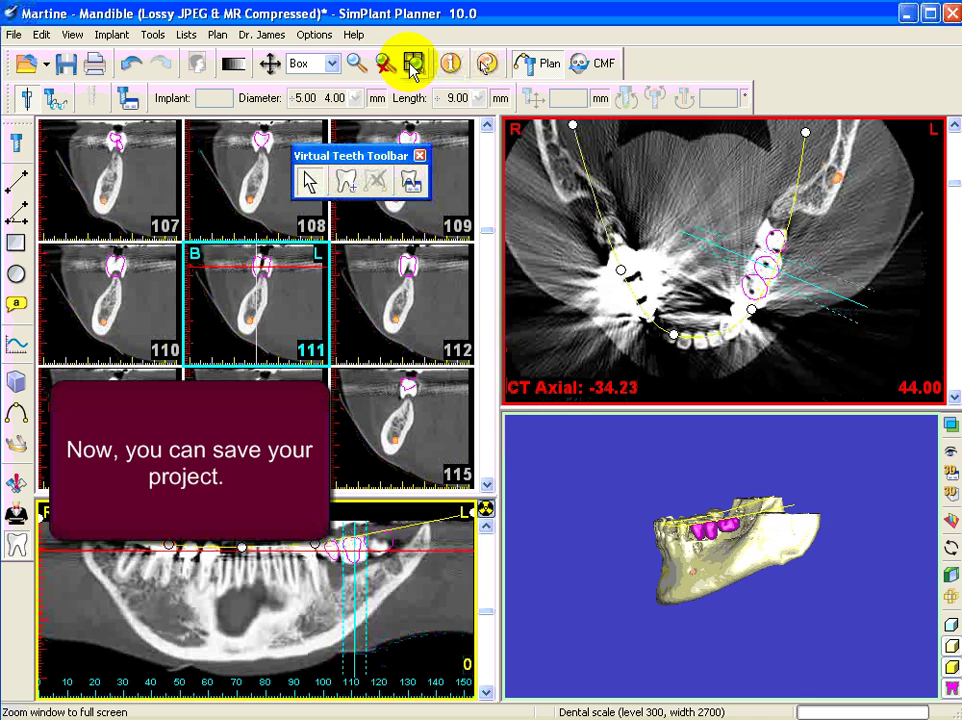